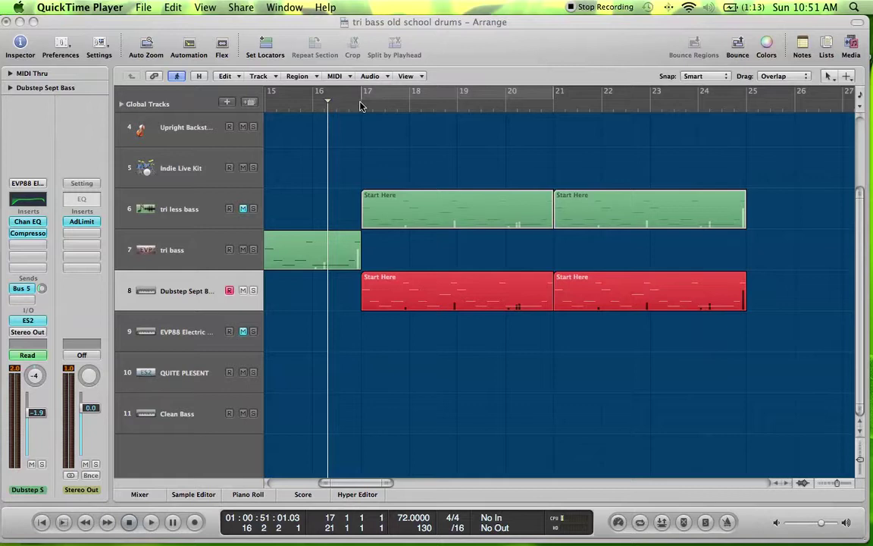
Place the playhead in bar 16 using the ruler
left_click(342, 106)
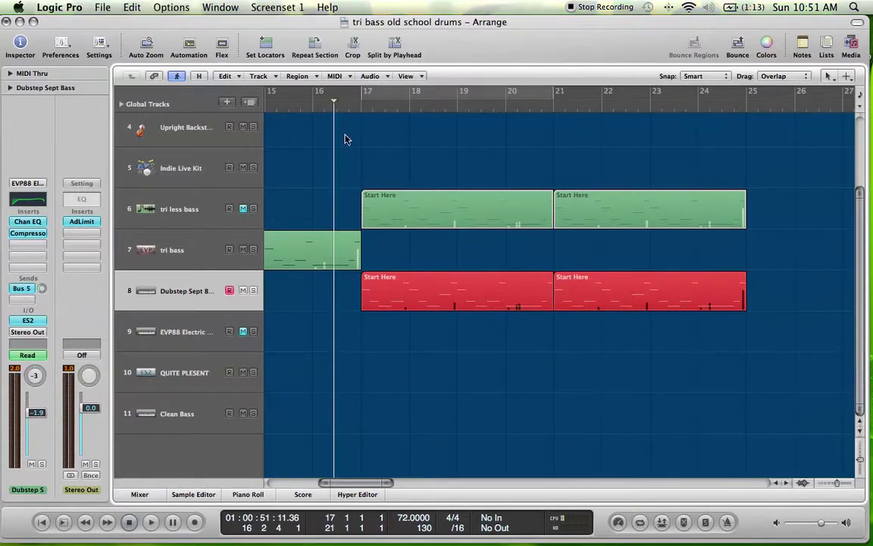
left_click(344, 100)
left_click_drag(344, 100, 337, 101)
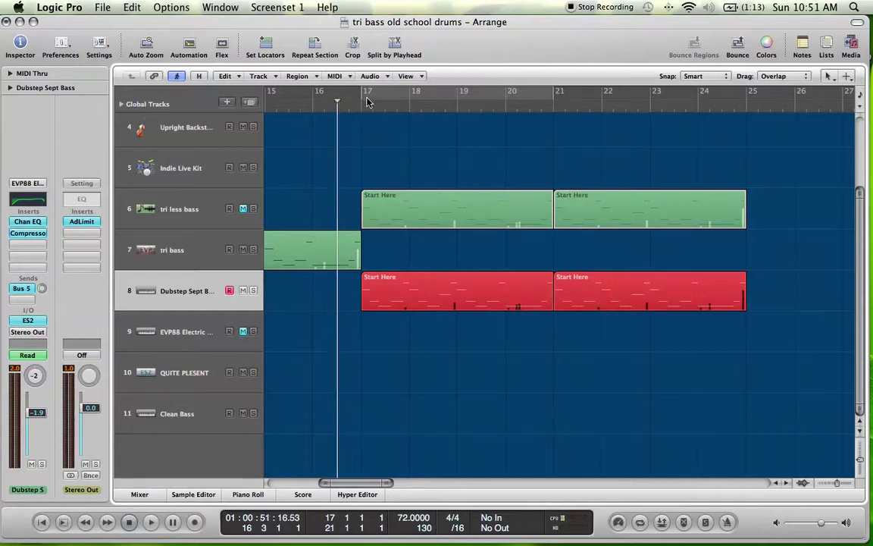
Set a cycle over bars 17–21 and play it to hear the Dubstep Sept Bass
left_click_drag(362, 93, 553, 102)
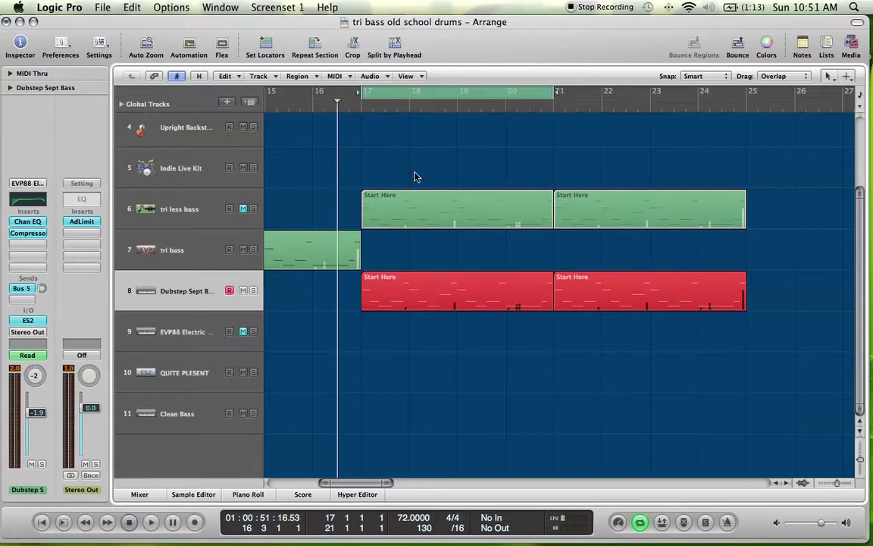
key("space")
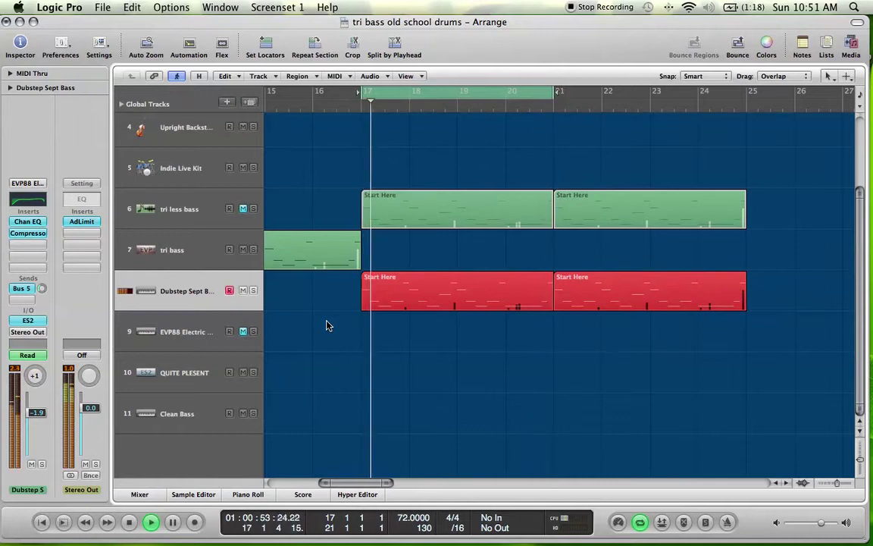
key("space")
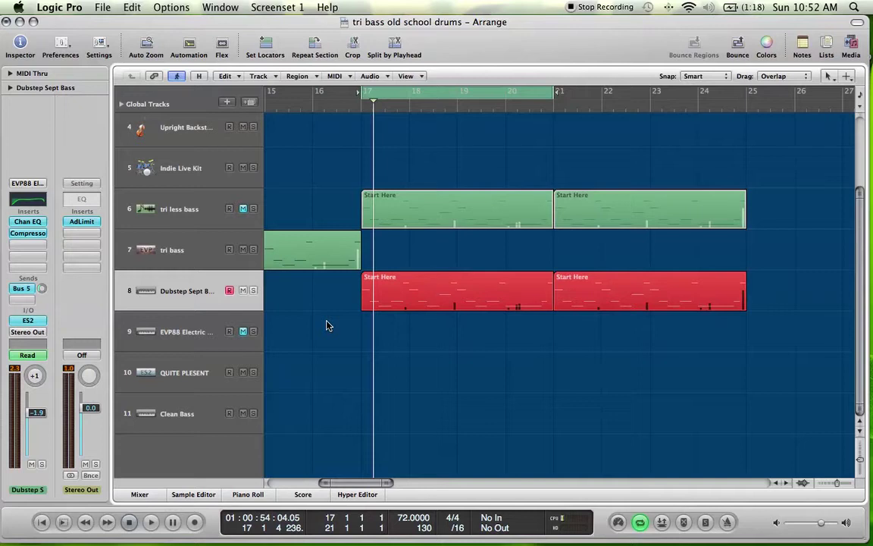
scroll(327, 326, "right", 3)
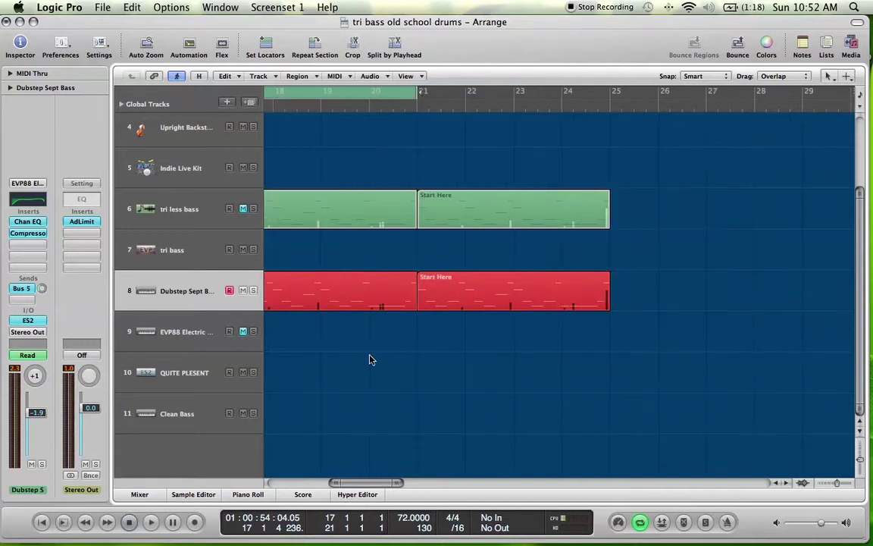
scroll(371, 402, "left", 3)
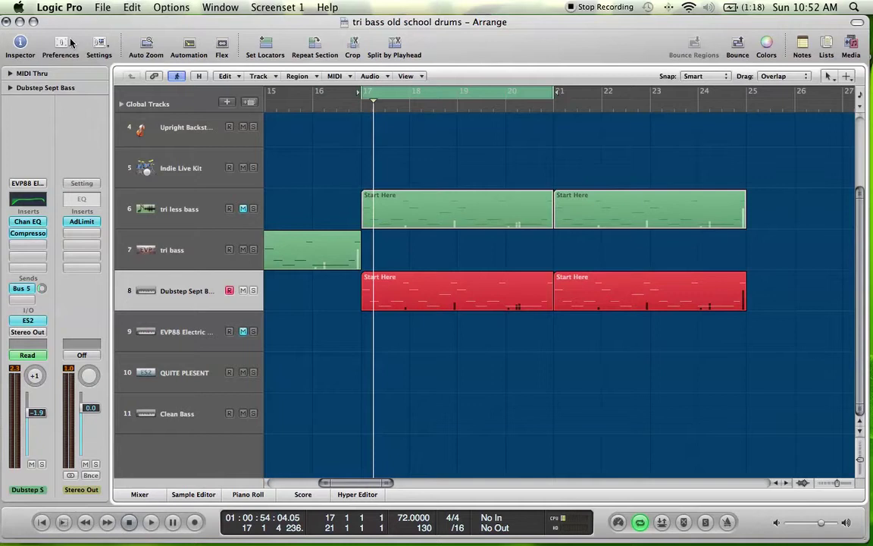
Show the Control Surfaces submenu under Logic Pro Preferences
left_click(102, 7)
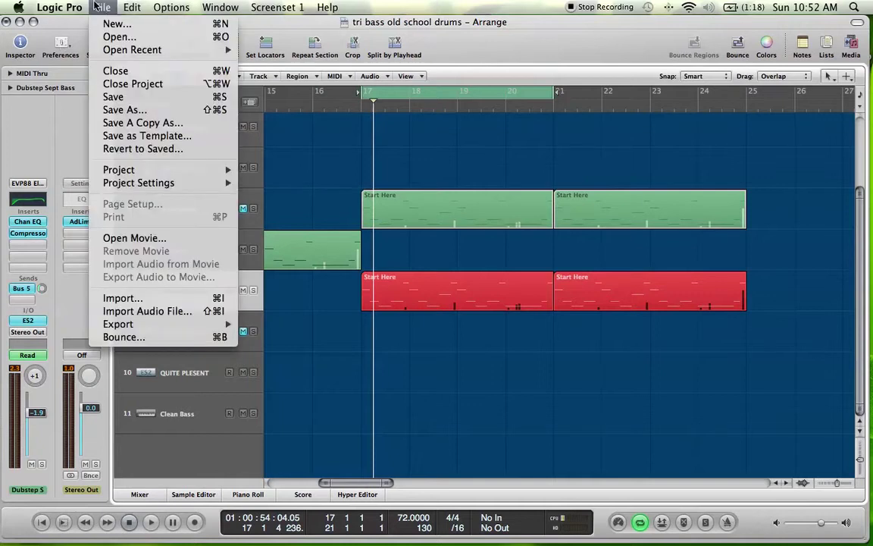
mouse_move(62, 6)
mouse_move(57, 49)
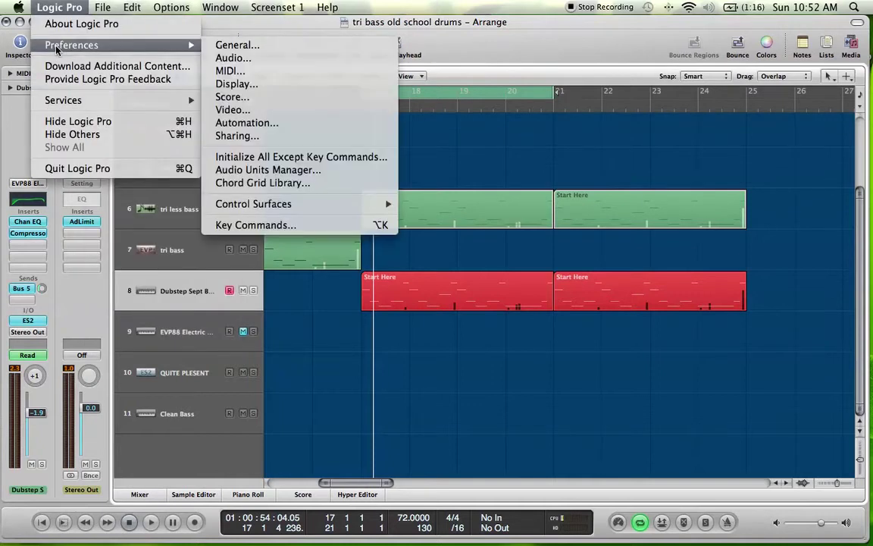
mouse_move(279, 211)
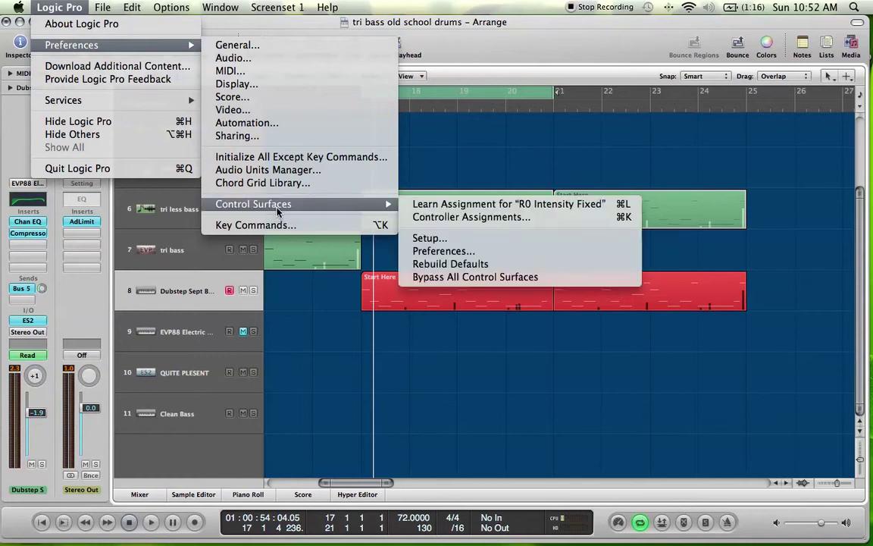
Open Controller Assignments and add a second New Zone to the Zone list
left_click(449, 218)
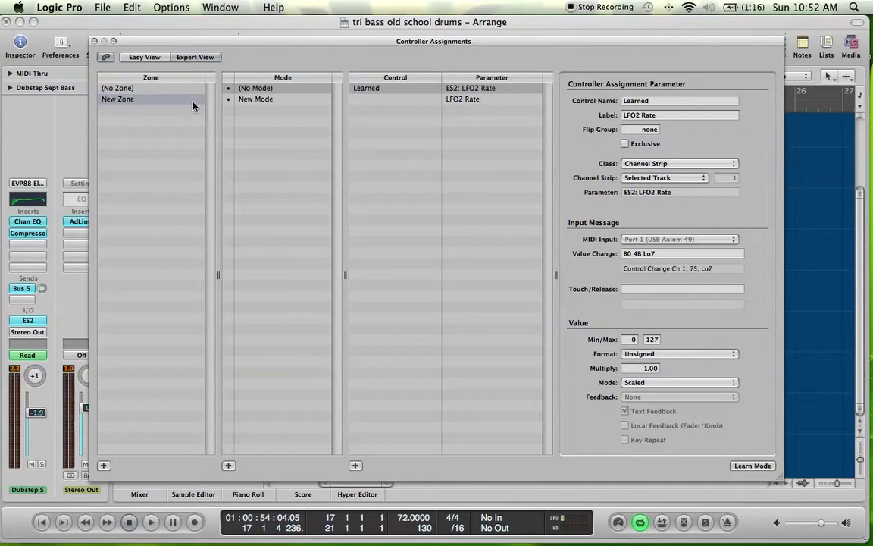
left_click(104, 466)
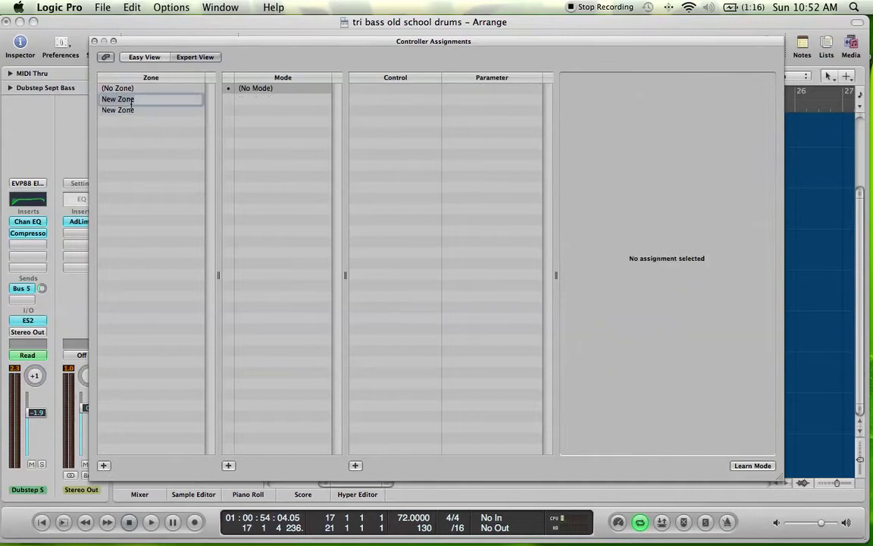
key("Return")
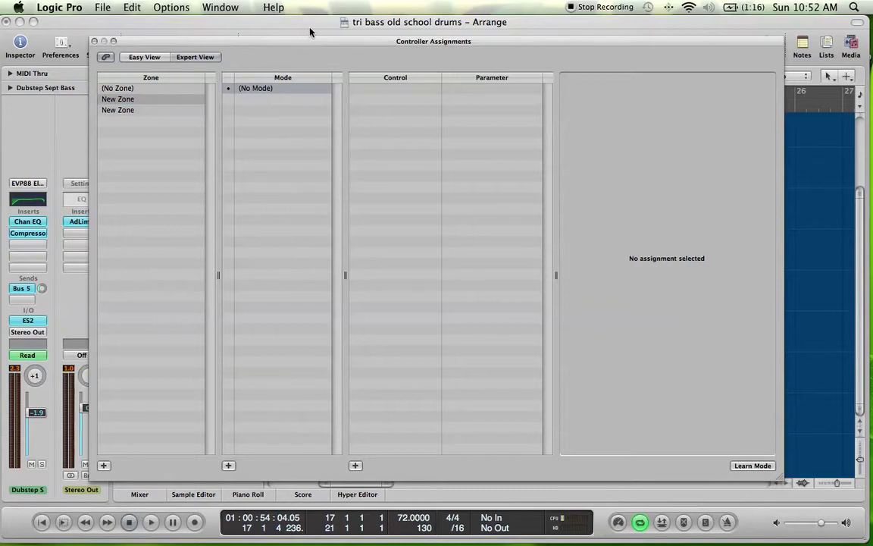
left_click_drag(316, 44, 377, 39)
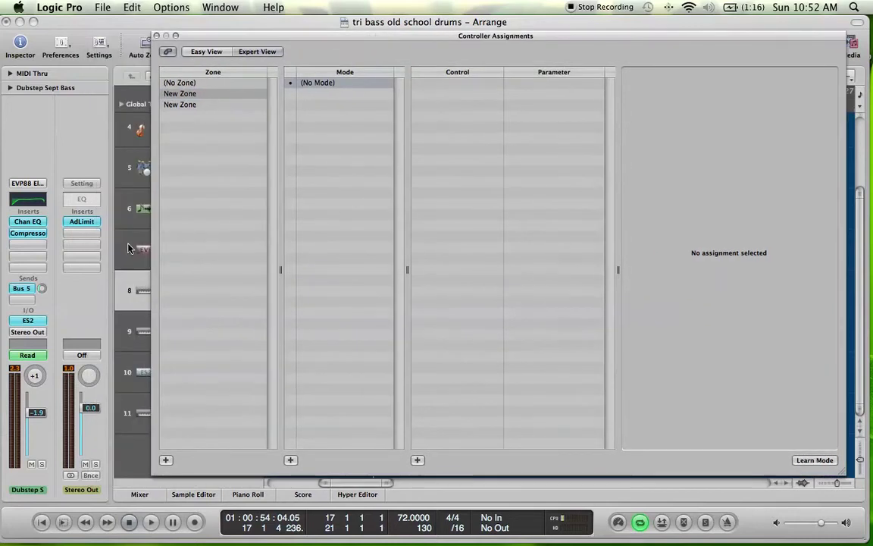
Learn a controller assignment for the Dubstep Sept Bass ES2 LFO2 Rate knob, then close ES2
left_click(37, 322)
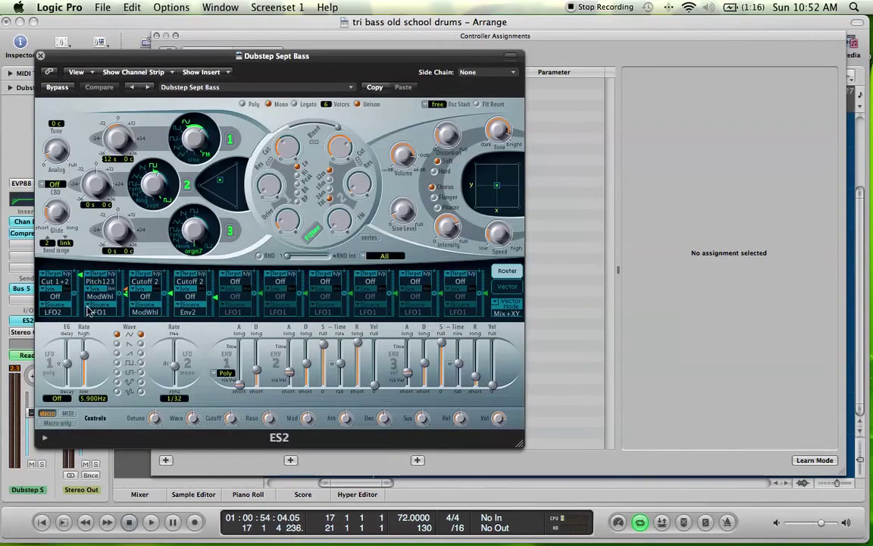
left_click_drag(462, 56, 383, 200)
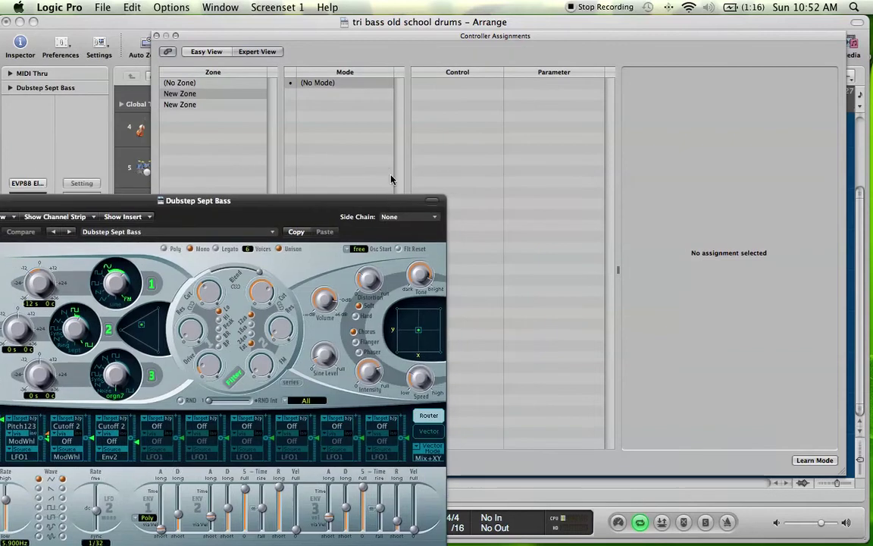
left_click(352, 148)
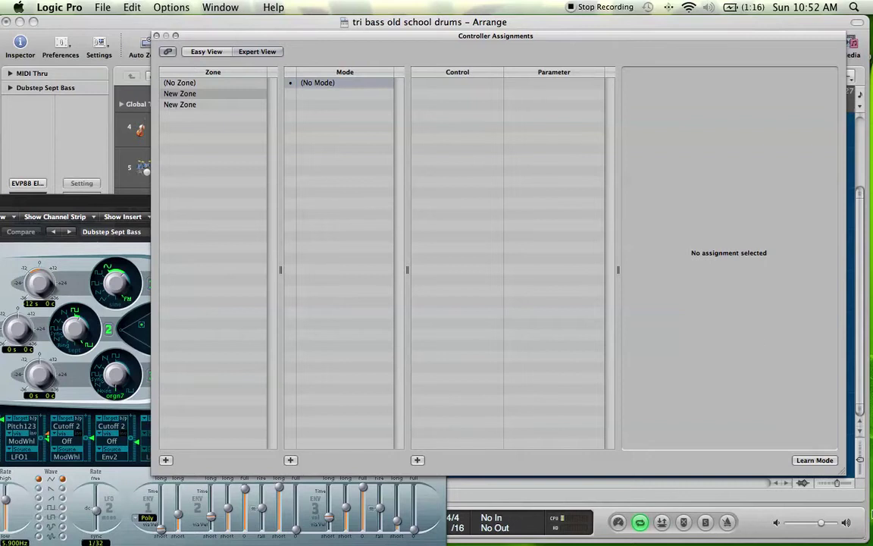
left_click(815, 460)
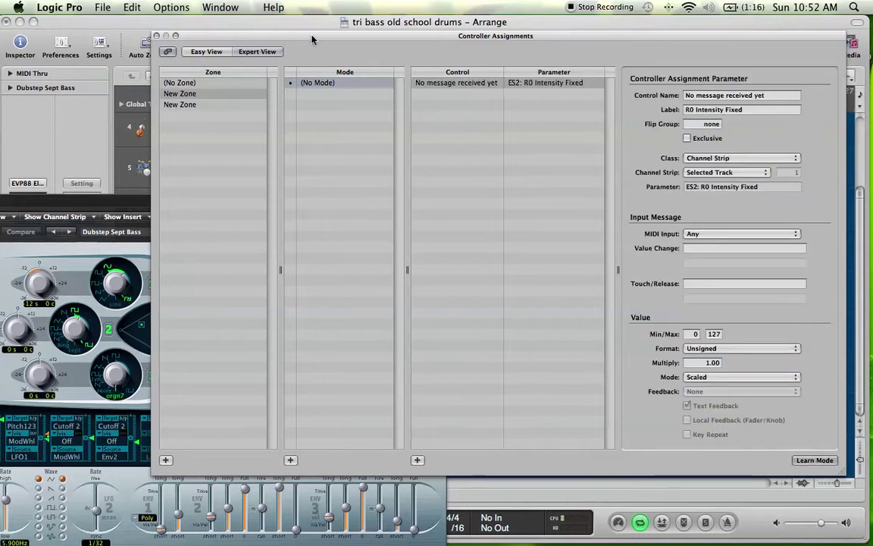
left_click_drag(107, 188, 294, 158)
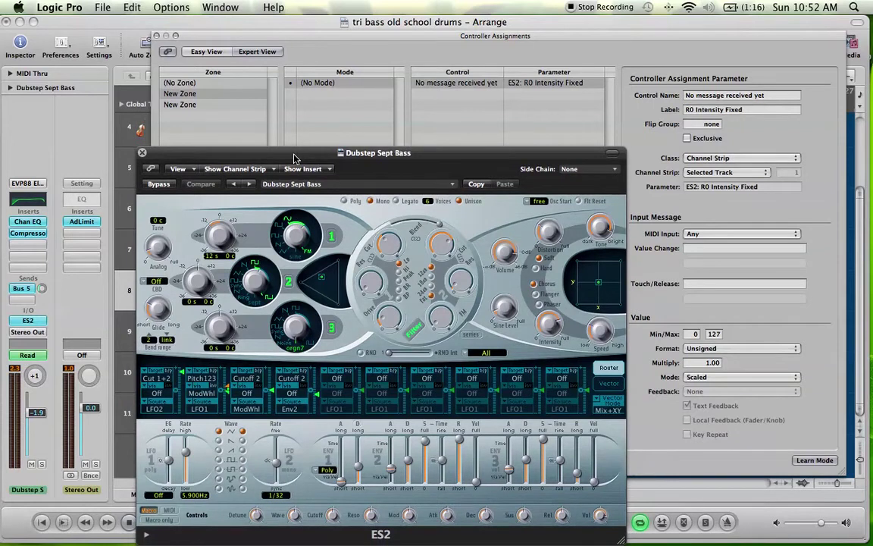
left_click(272, 467)
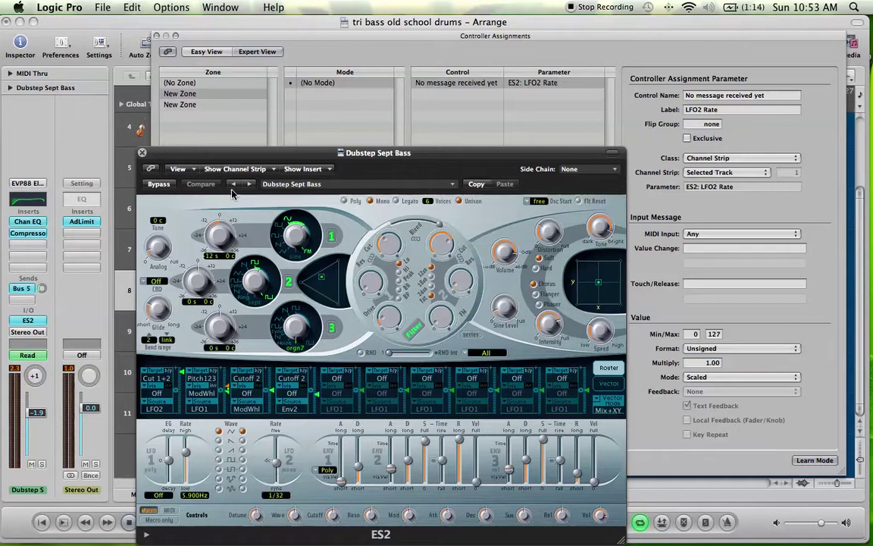
left_click(141, 153)
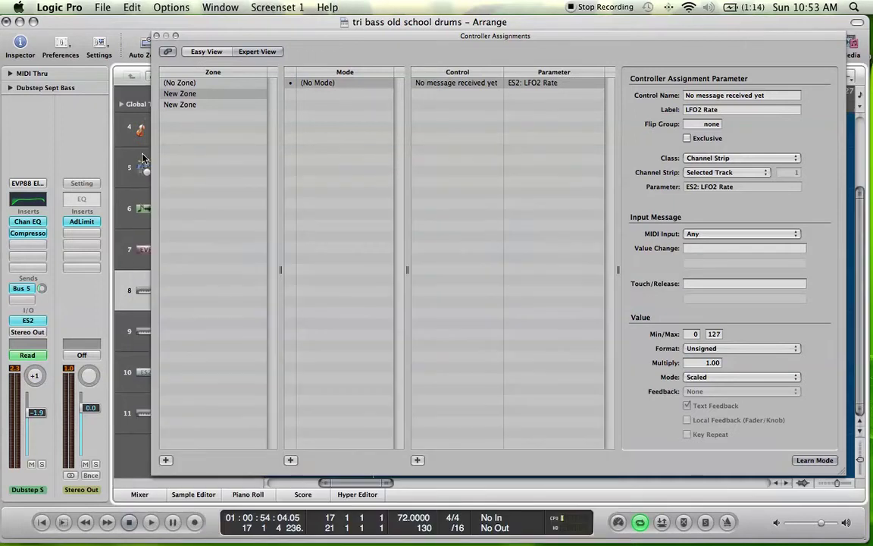
Show automation and zoom in on the first Dubstep Sept Bass region's LFO2 Rate curve
left_click(157, 36)
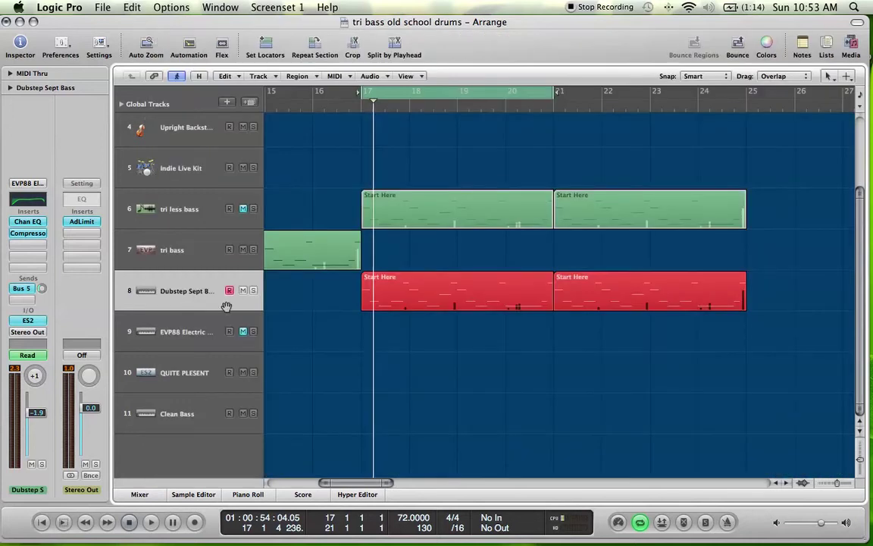
key("Right")
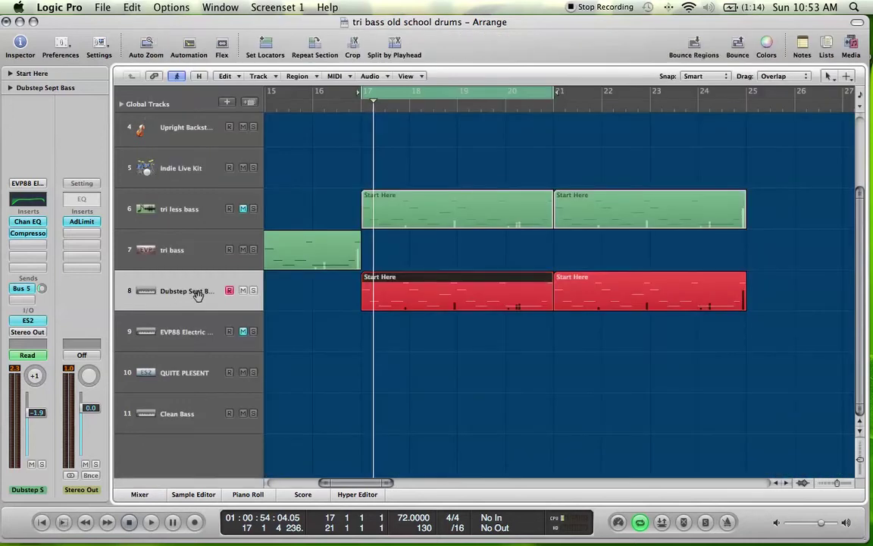
key("a")
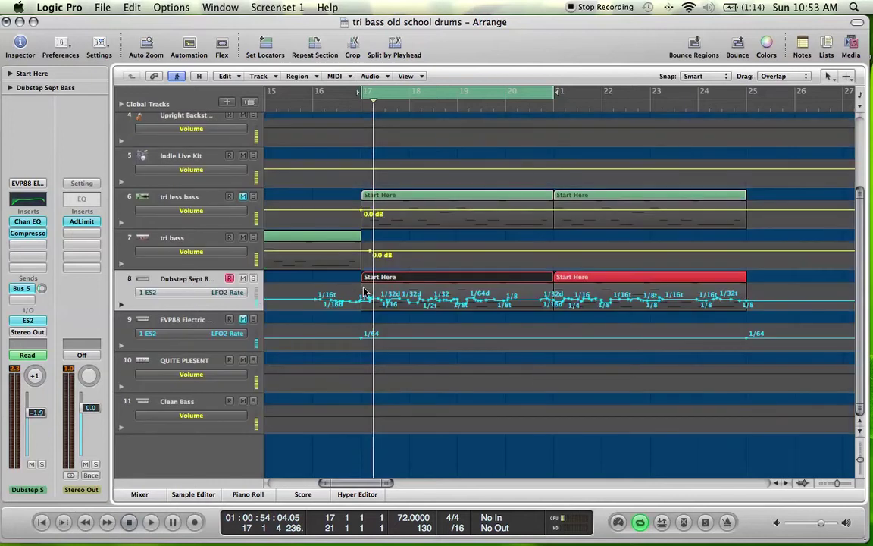
key("z")
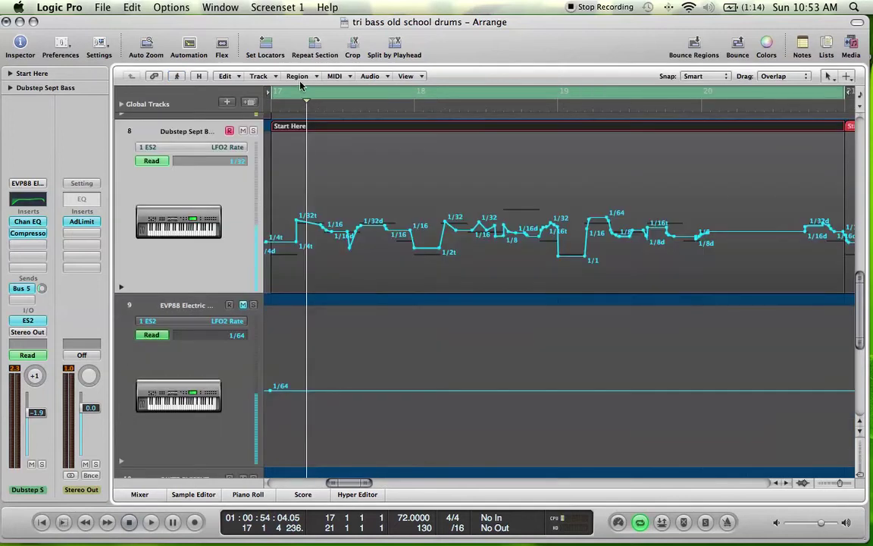
key("z")
key("z")
scroll(437, 207, "left", 1)
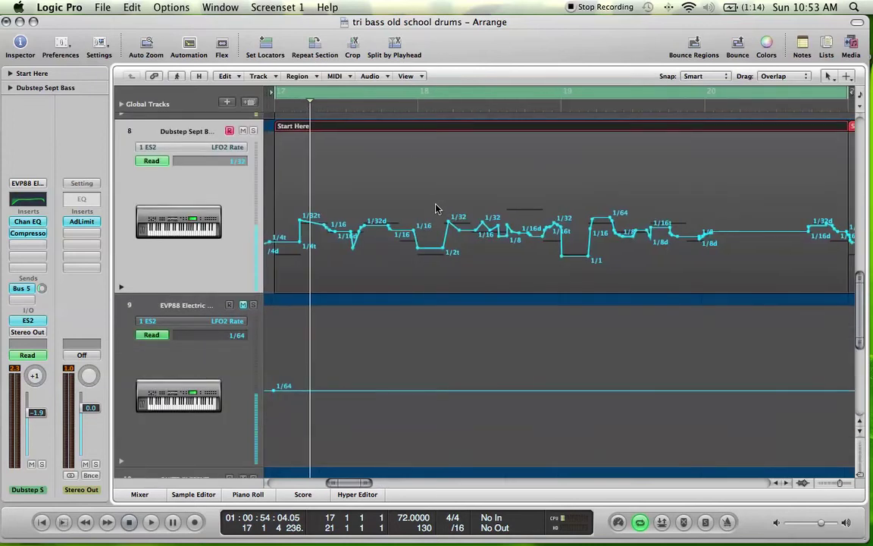
key("super+Right")
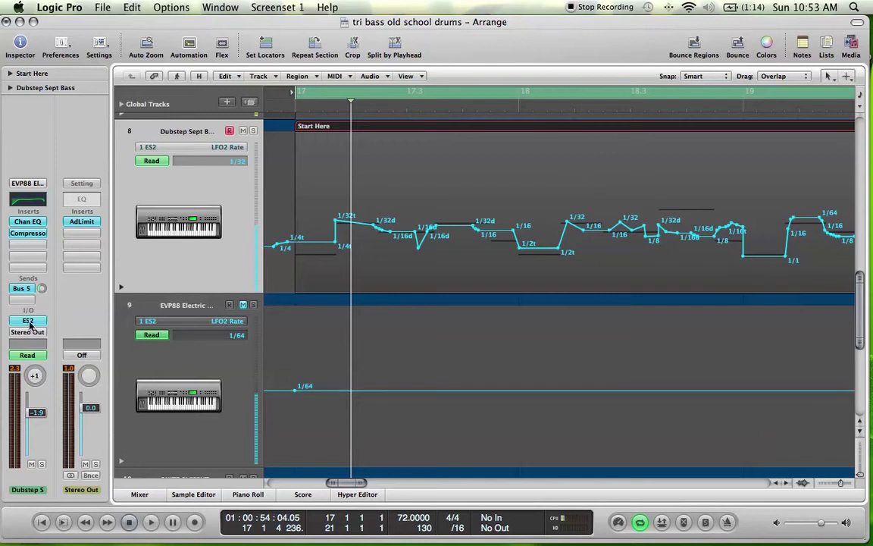
Reopen the ES2 synth and place it clear of the automation lanes
left_click(28, 322)
left_click_drag(311, 150, 616, 139)
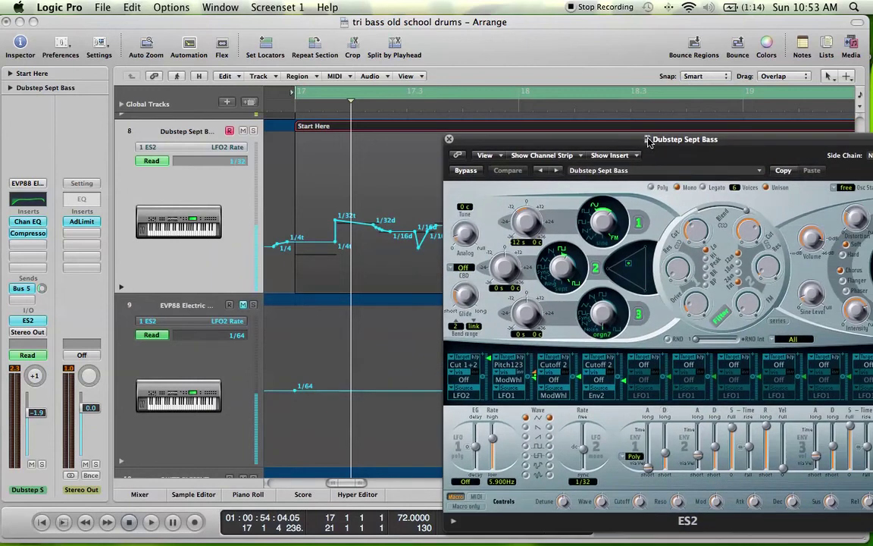
left_click(141, 163)
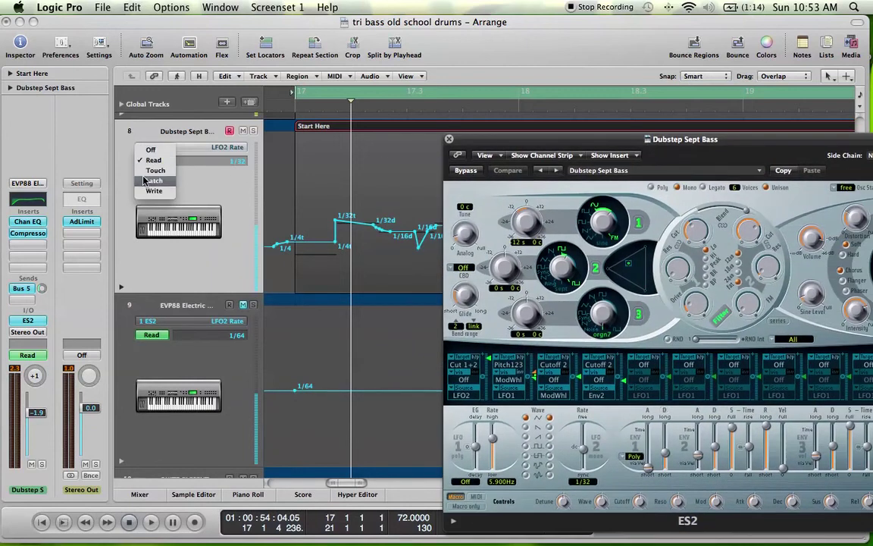
Switch the Dubstep Sept Bass track to Latch automation and play through the LFO2 Rate curve
left_click(145, 182)
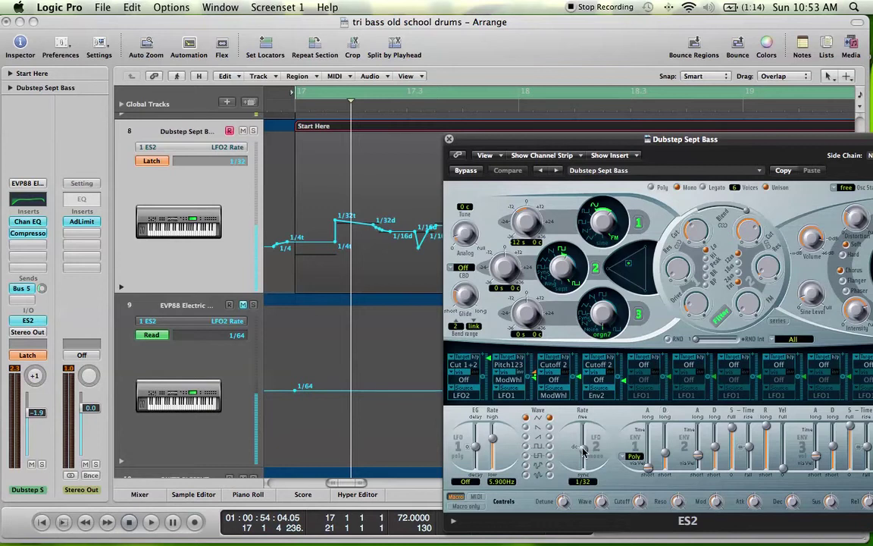
scroll(582, 450, "down", 3)
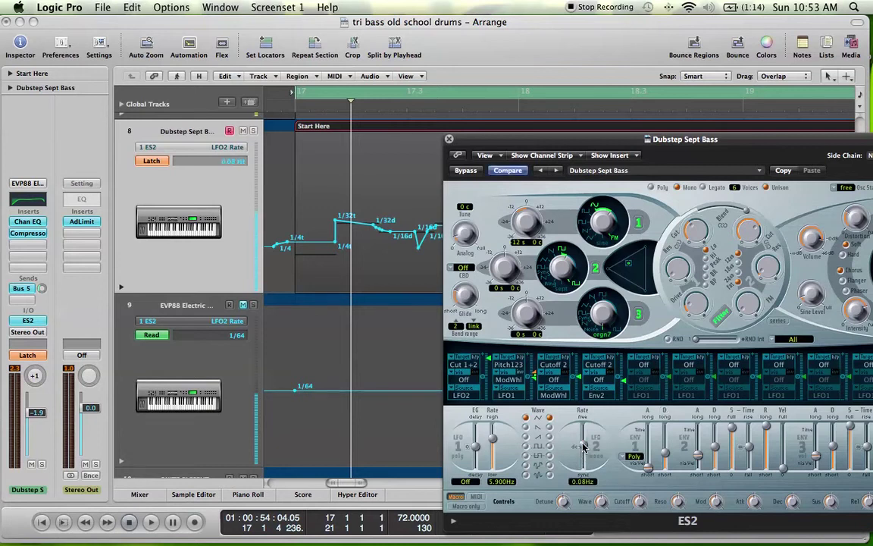
scroll(582, 450, "down", 1)
scroll(583, 448, "up", 1)
scroll(582, 449, "up", 3)
key("space")
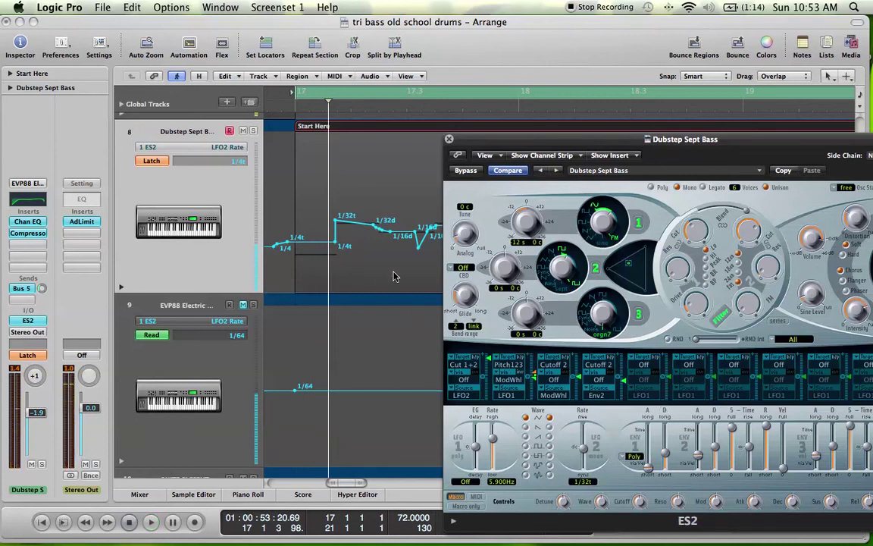
scroll(301, 138, "up", 1)
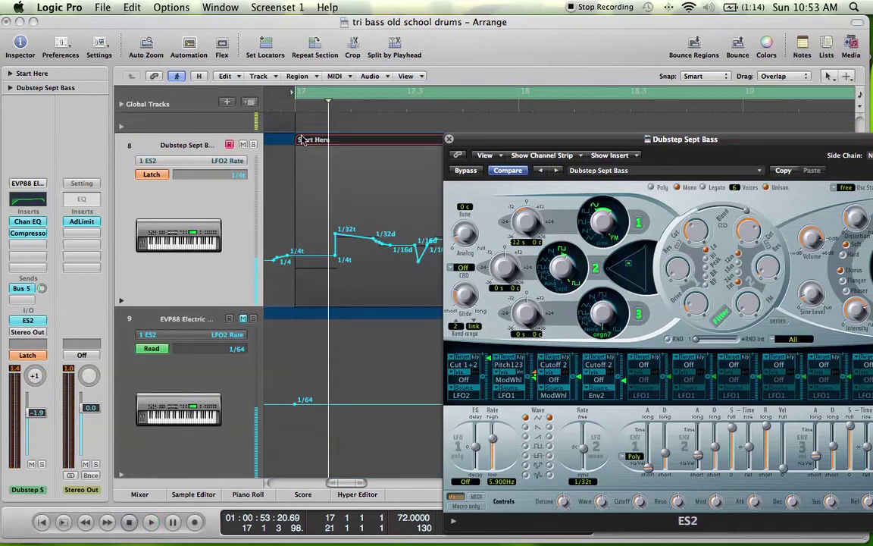
scroll(301, 138, "down", 1)
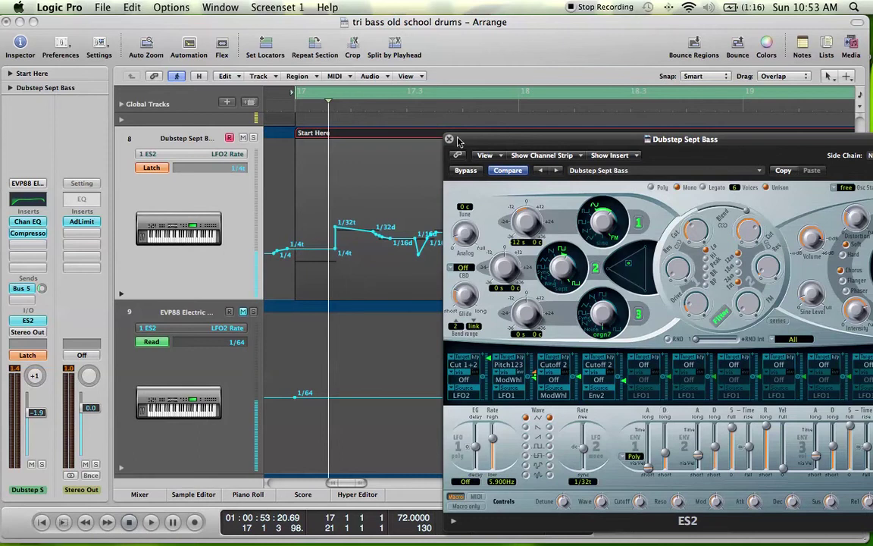
Loop the Start Here region out to bar 29 and convert the loops into real copies
left_click(449, 140)
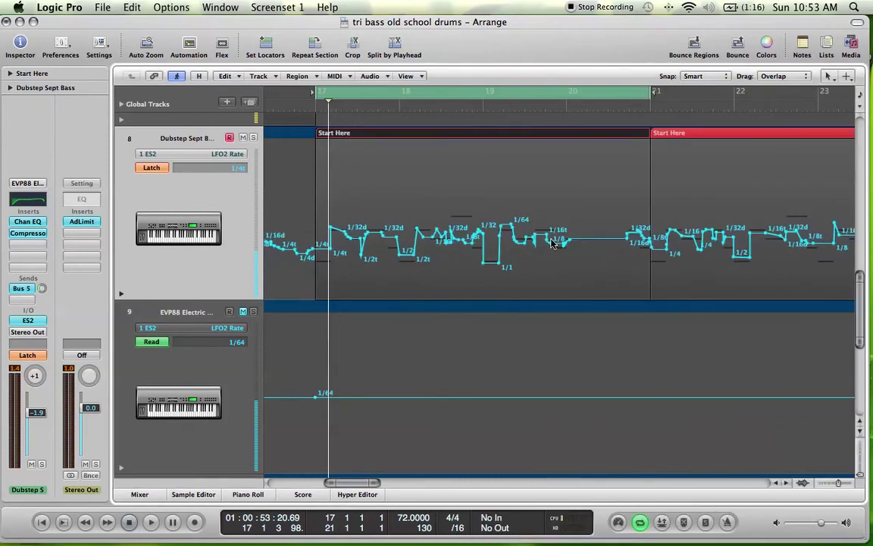
scroll(561, 241, "right", 3)
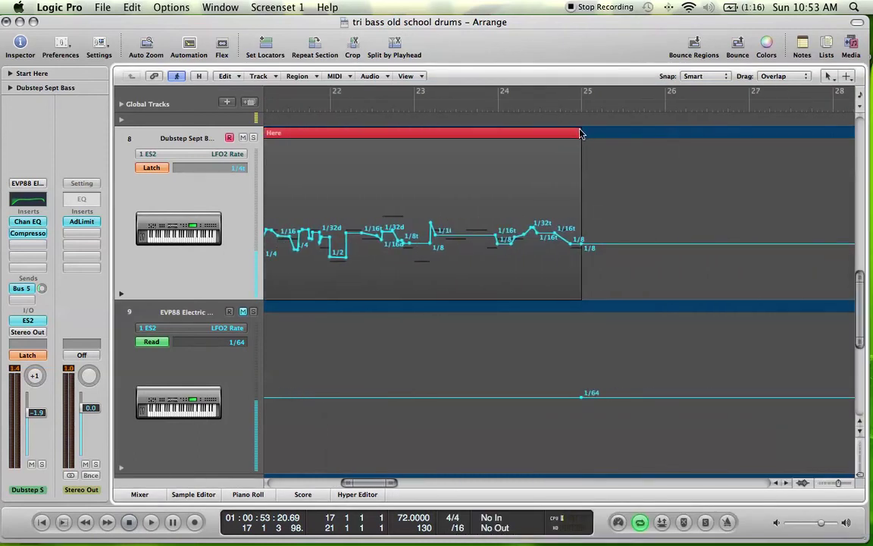
key("a")
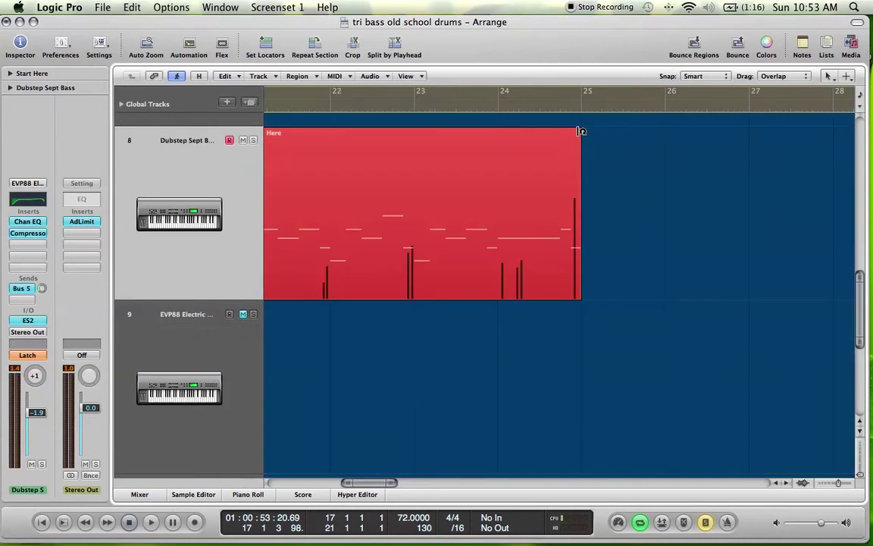
left_click_drag(578, 134, 633, 133)
right_click(543, 175)
left_click(553, 182)
key("a")
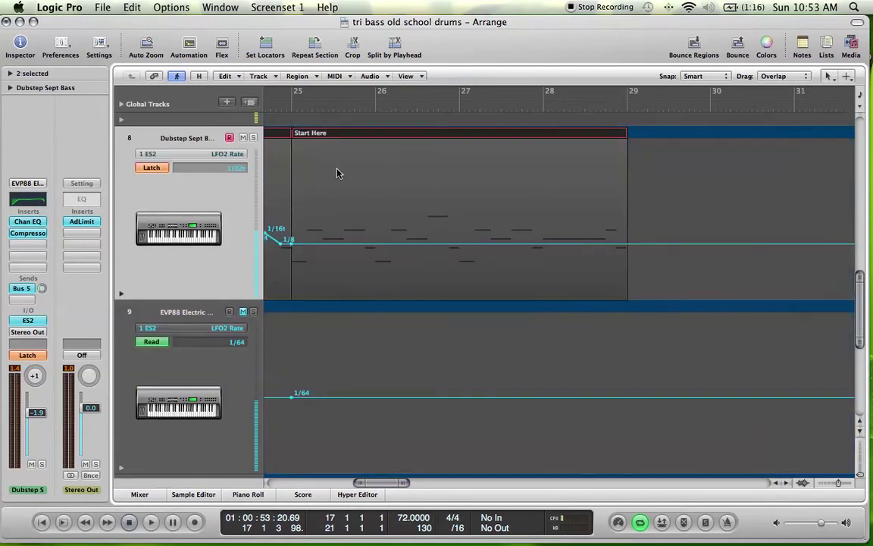
Move the playhead to about bar 24 and reopen the Dubstep Sept Bass ES2
scroll(318, 151, "left", 5)
left_click_drag(435, 111, 479, 111)
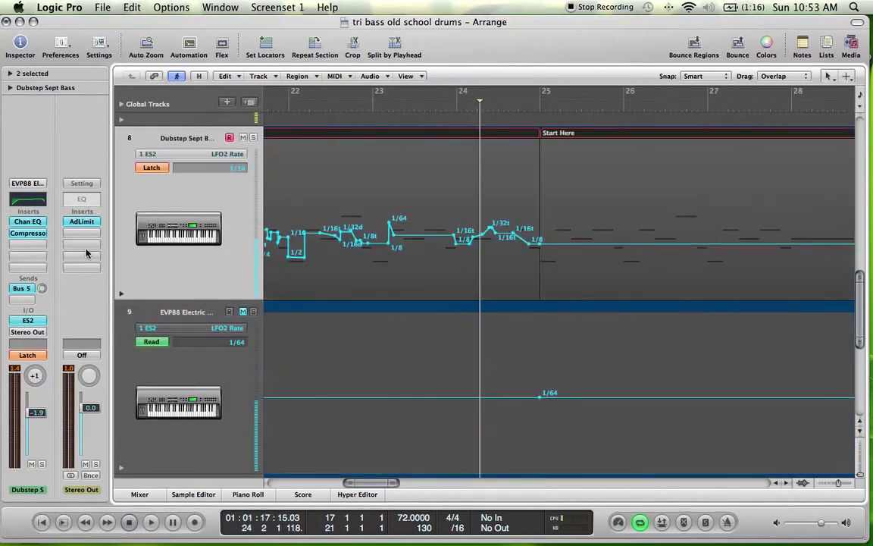
left_click(24, 321)
left_click_drag(576, 142, 121, 34)
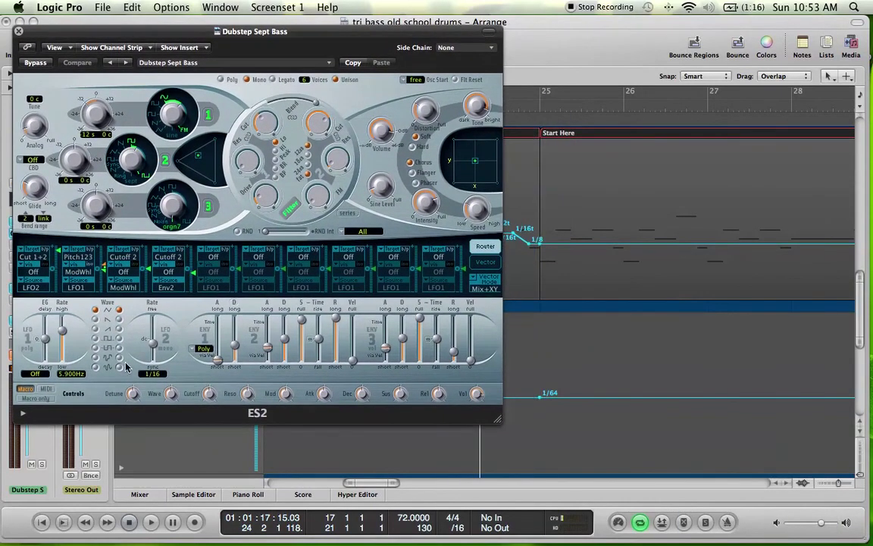
Record LFO2 Rate sweeps from 1/16 to 32bars in Latch mode during playback
key("space")
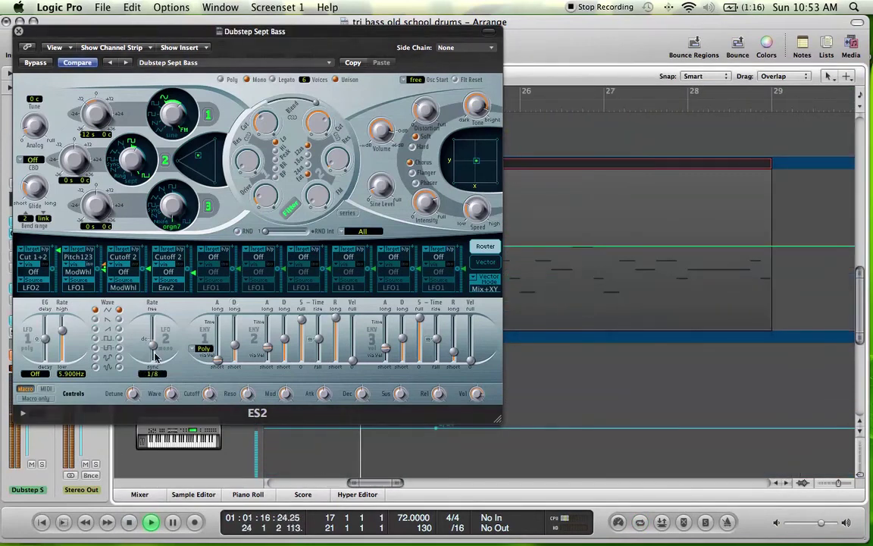
left_click_drag(420, 32, 462, 227)
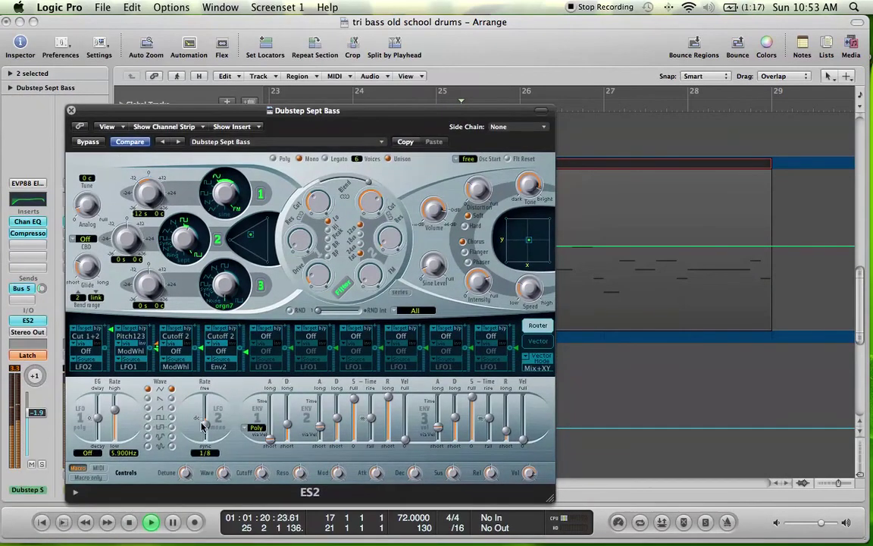
left_click_drag(203, 435, 208, 385)
key("space")
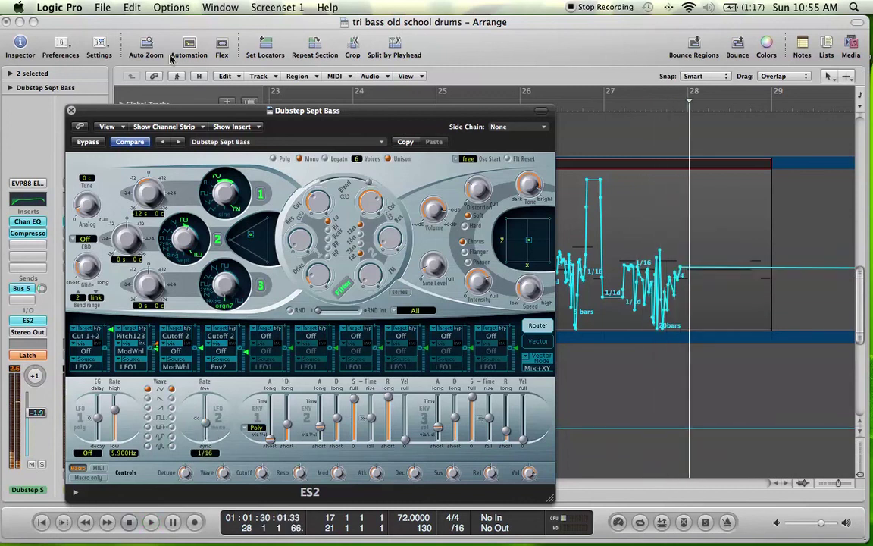
Close ES2 and undo the jagged LFO2 Rate recording
left_click(71, 111)
key("super+z")
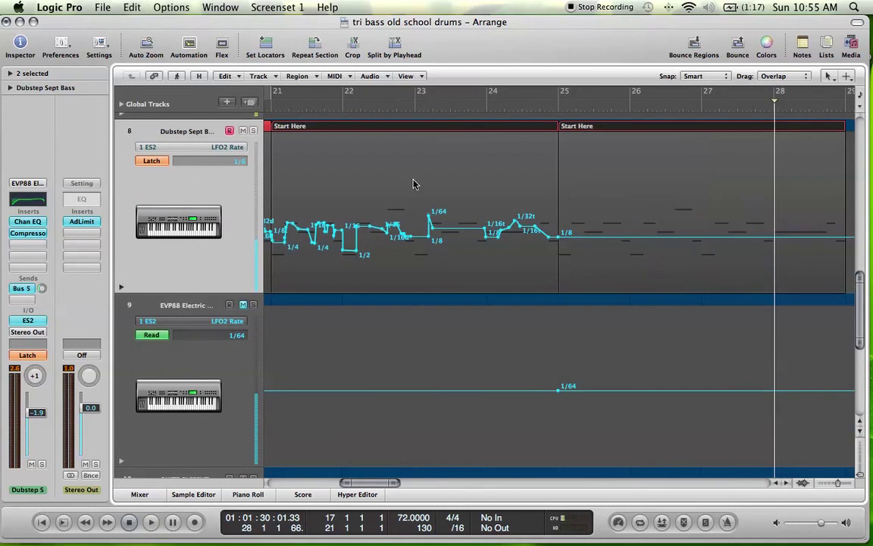
key("a")
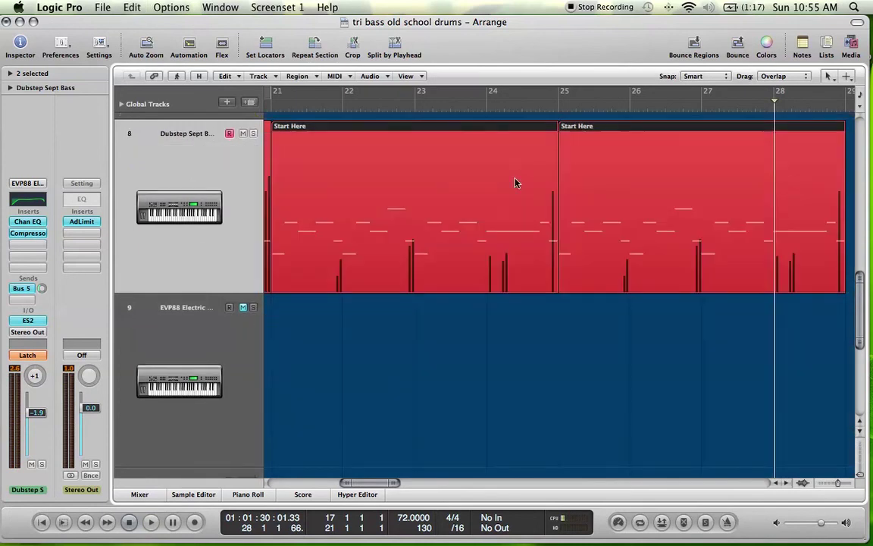
key("super+Left")
Zoom to the first Start Here region and play its LFO2 Rate curve from bar 17
left_click_drag(366, 98, 404, 106)
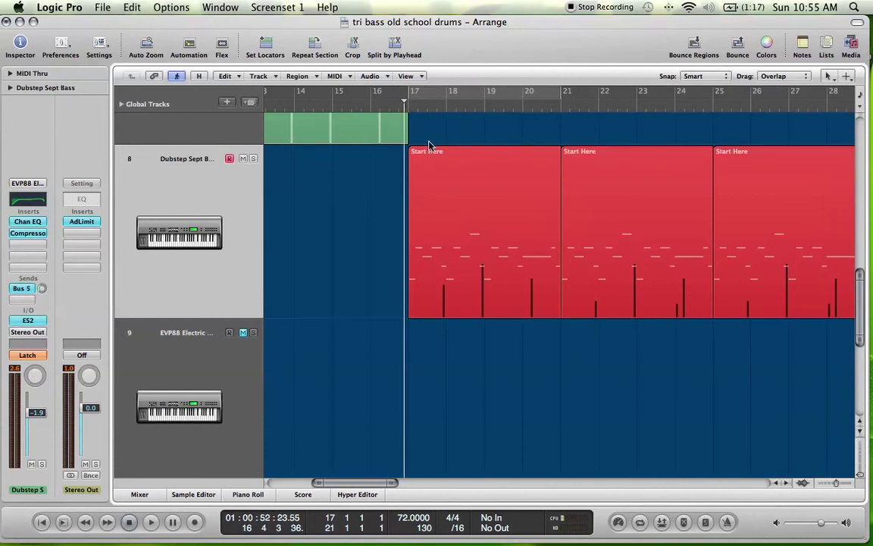
left_click(428, 170)
key("a")
key("z")
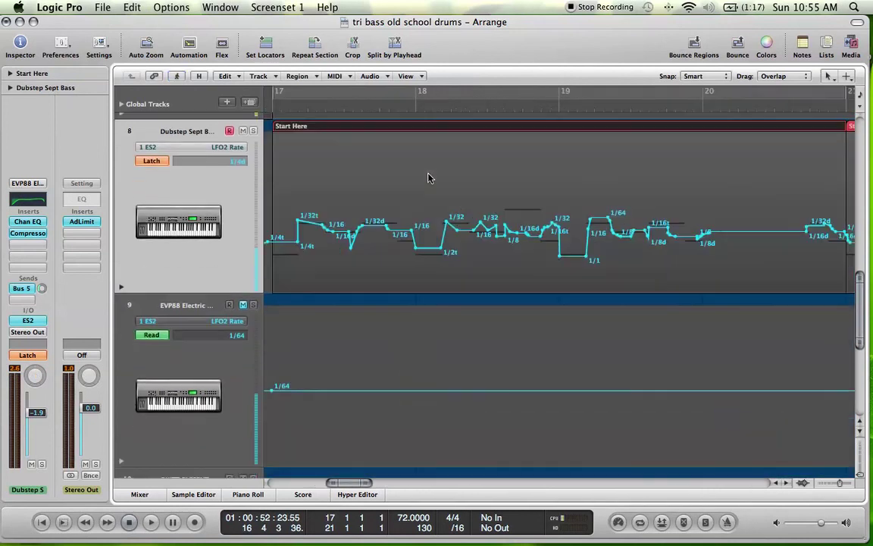
key("space")
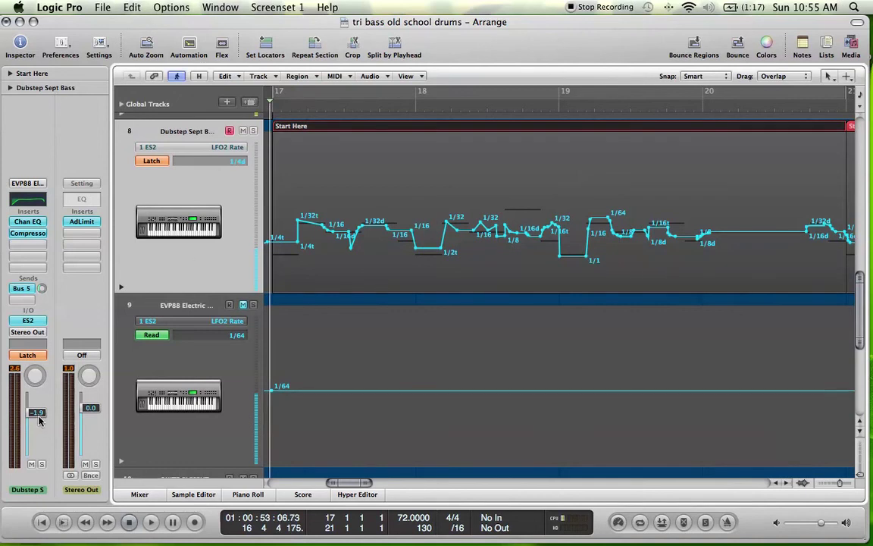
key("space")
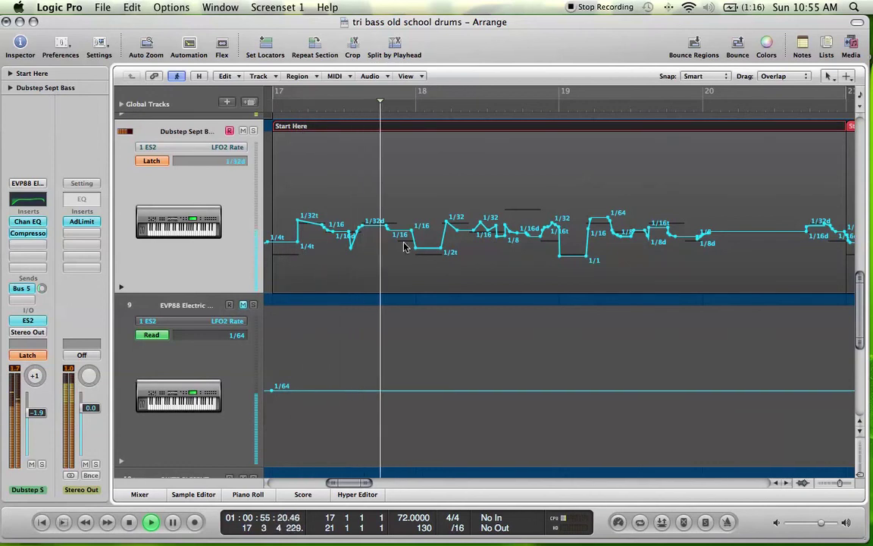
key("space")
key("super+Right")
key("super+Right")
Add a 1/64 point on the LFO2 Rate curve, start cycle playback, then delete the point
scroll(360, 245, "left", 2)
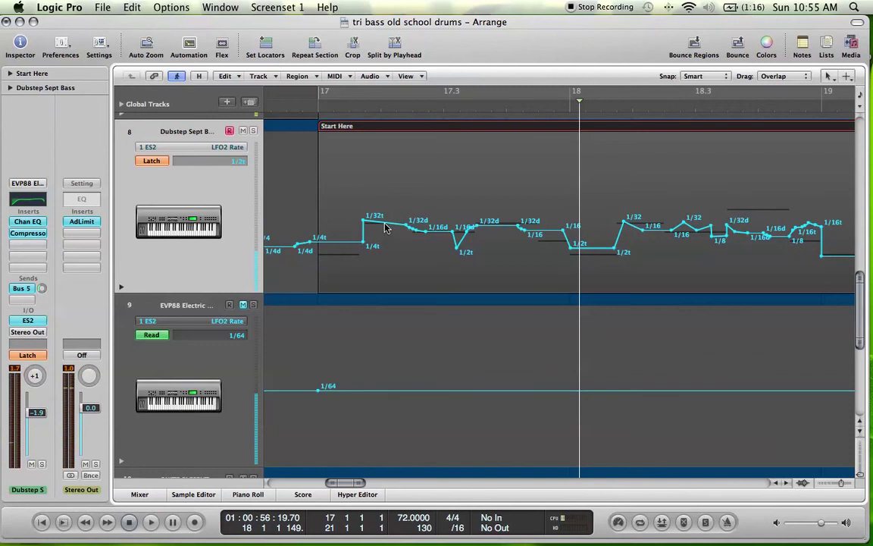
left_click_drag(385, 227, 386, 215)
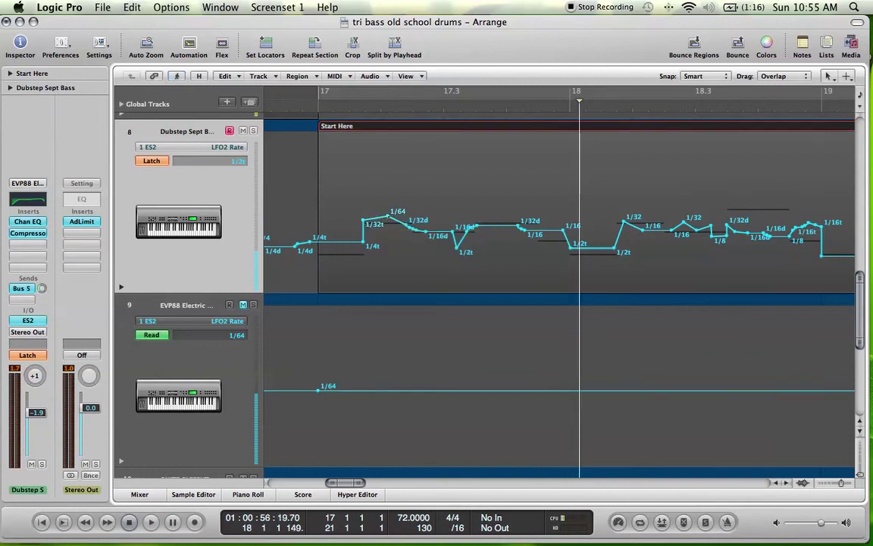
key("c")
key("space")
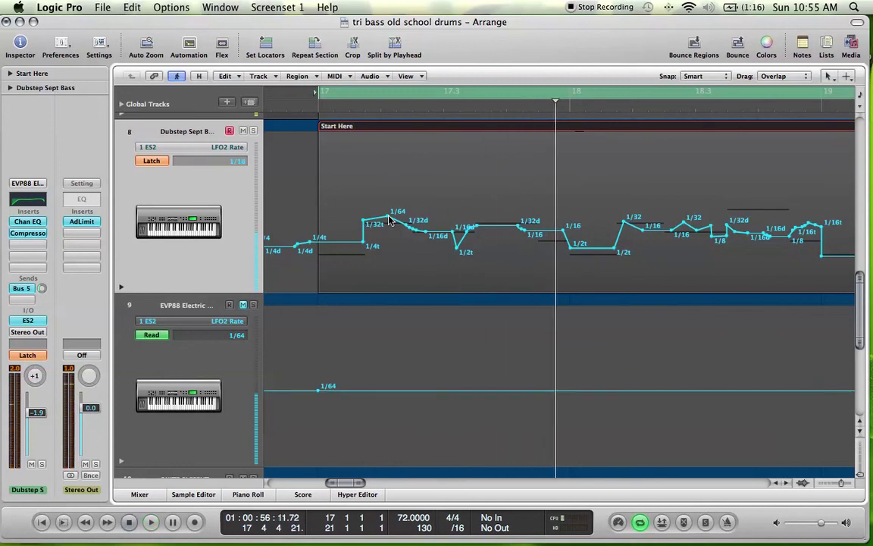
left_click(389, 217)
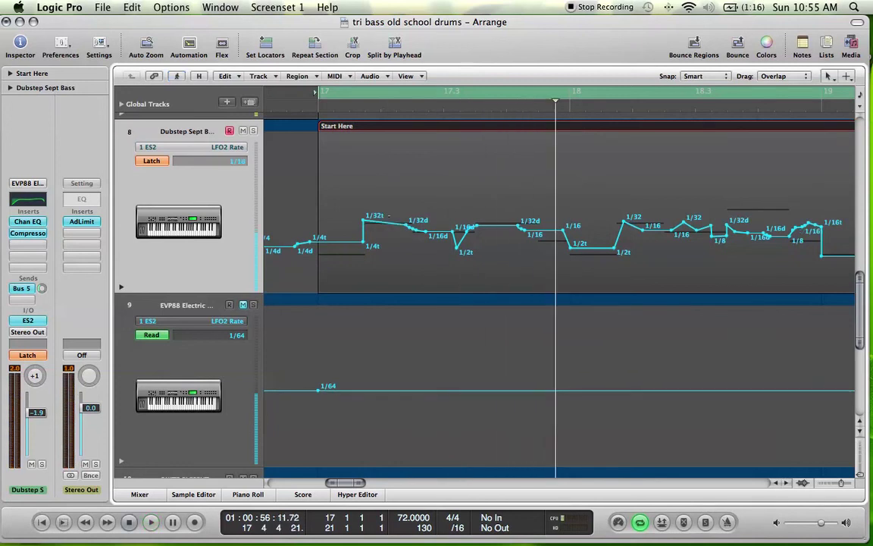
Hide the automation lanes, zoom out around bar 17, and reveal track 10, QUITE PLESENT
key("a")
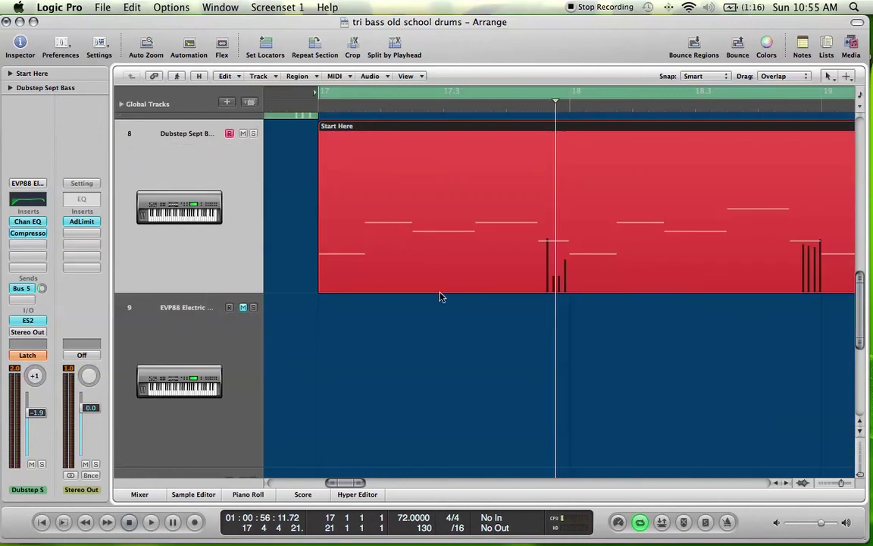
key("ctrl+Left")
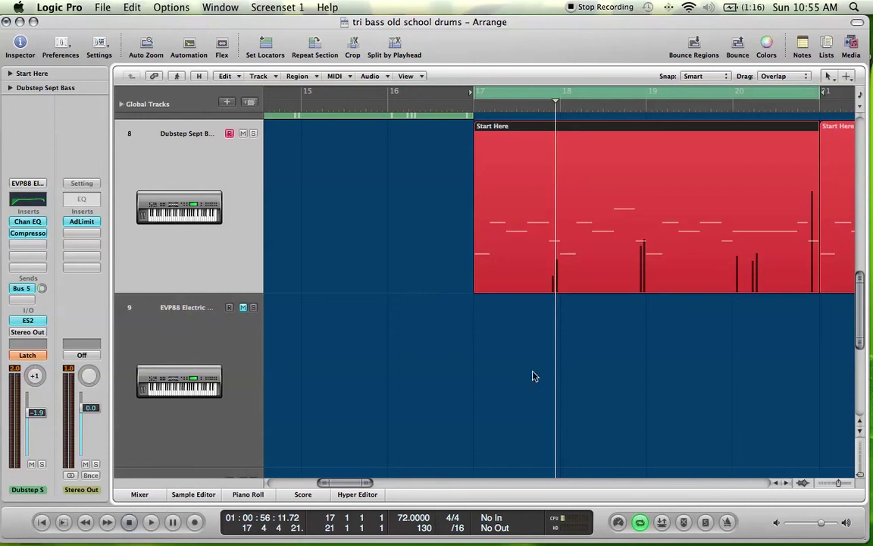
scroll(491, 407, "down", 3)
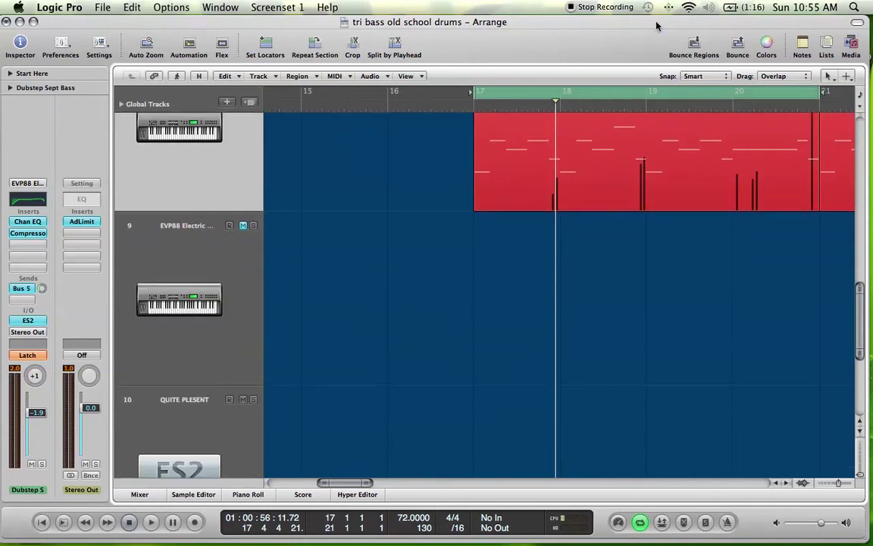